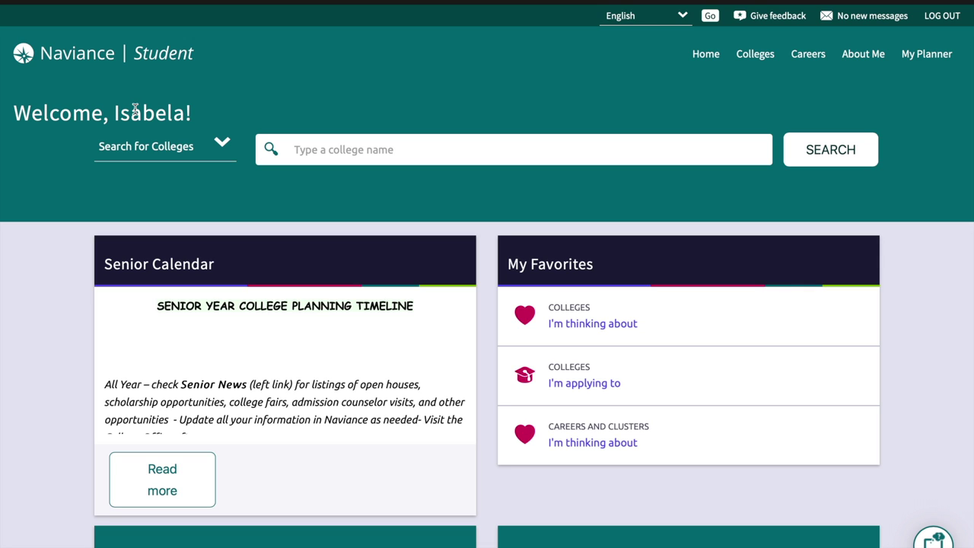
# Step: Search colleges for 'florida' and favorite The Baptist College of Florida
pyautogui.click(331, 159)
pyautogui.write('flo')
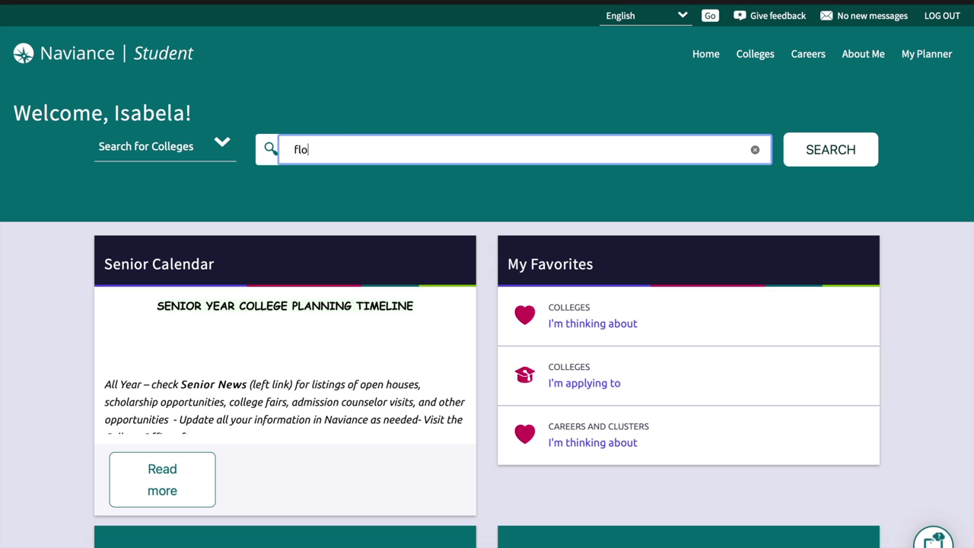
pyautogui.write('rida')
pyautogui.press('Return')
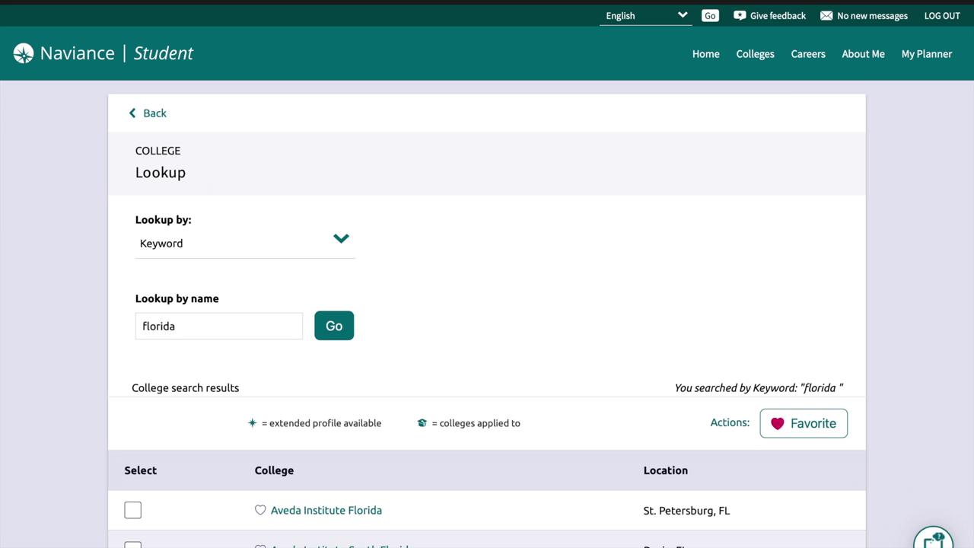
pyautogui.scroll(-2, 485, 373)
pyautogui.scroll(2, 485, 372)
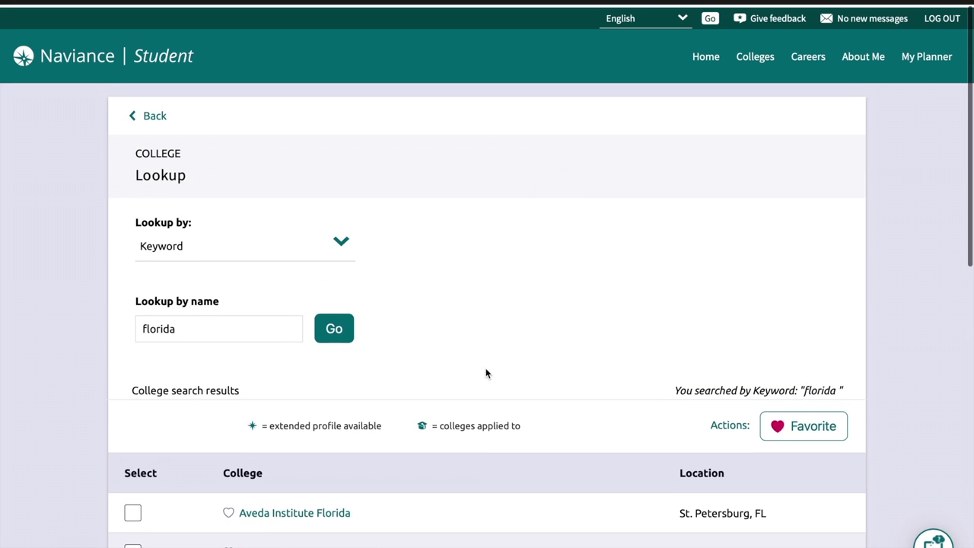
pyautogui.scroll(-3, 487, 372)
pyautogui.click(156, 410)
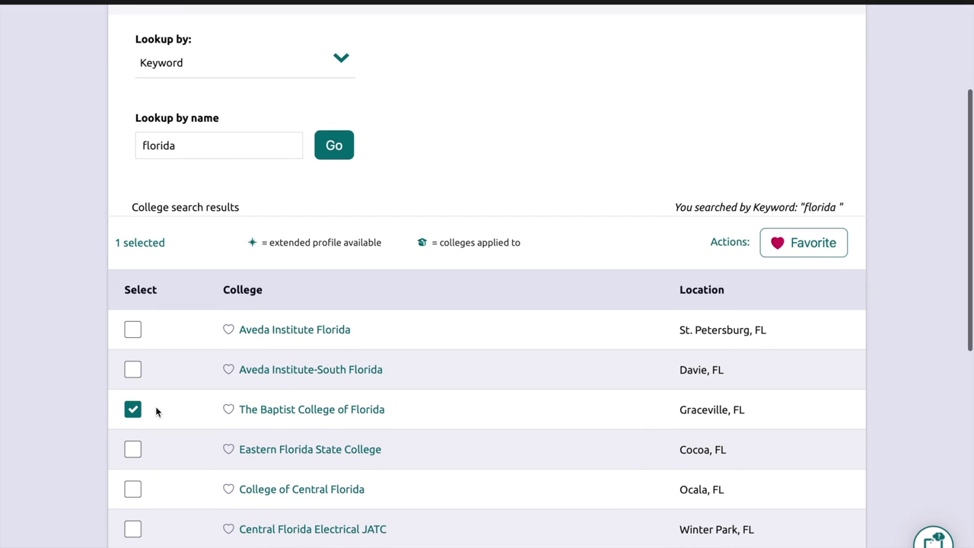
pyautogui.scroll(1, 254, 353)
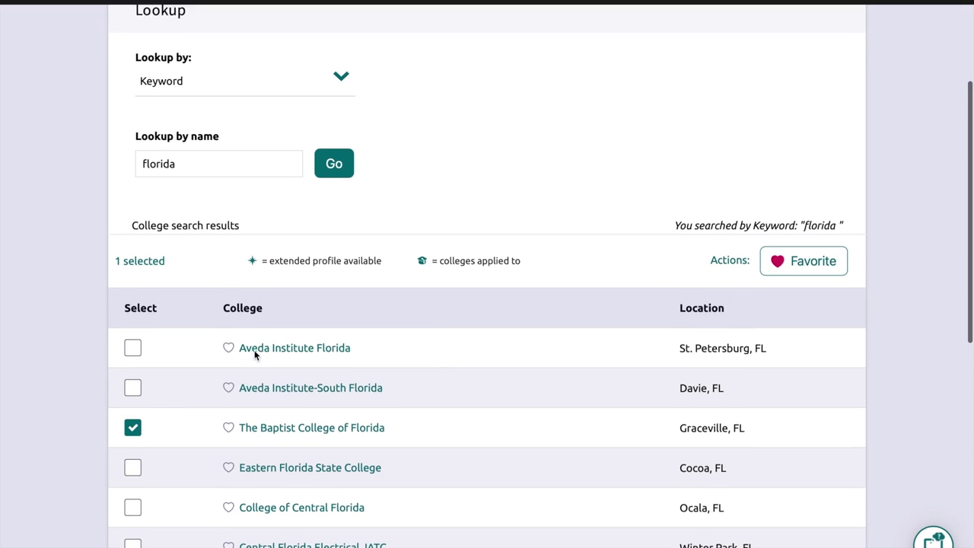
pyautogui.scroll(1, 438, 269)
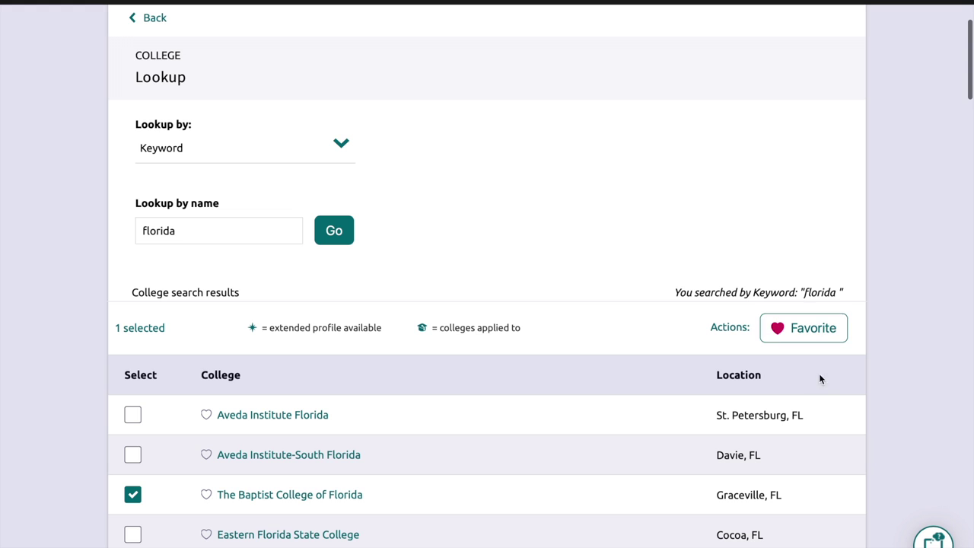
pyautogui.click(788, 328)
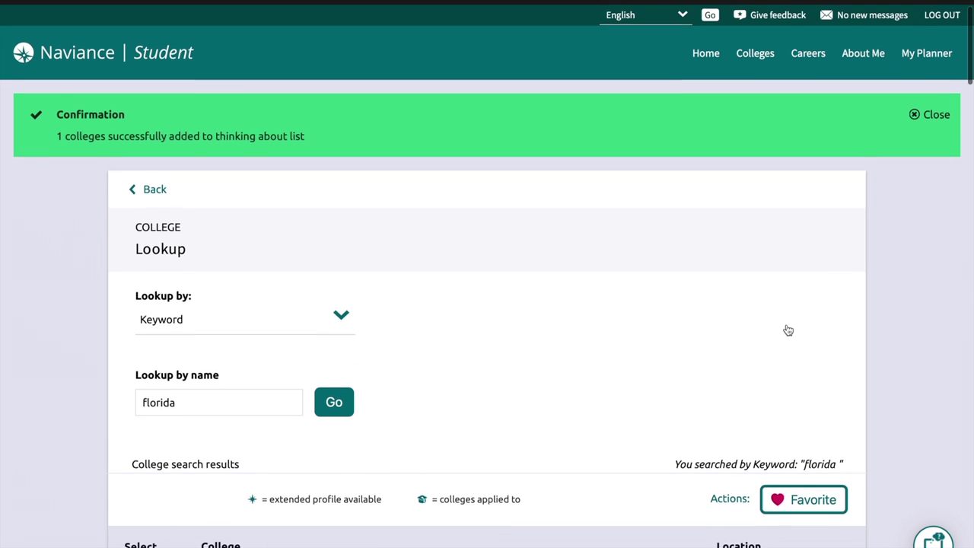
# Step: Show the Colleges I'm thinking about list and tick The Baptist College of Florida
pyautogui.click(742, 54)
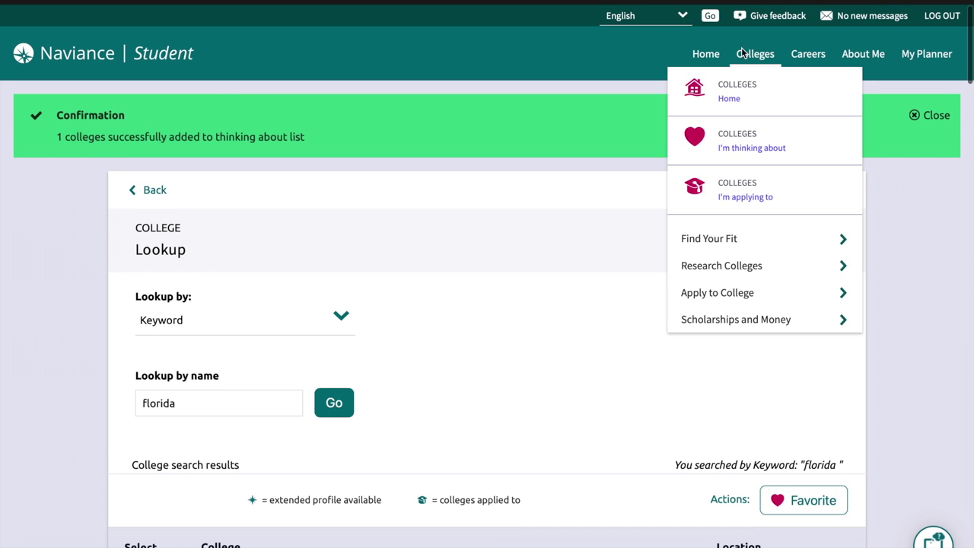
pyautogui.click(800, 162)
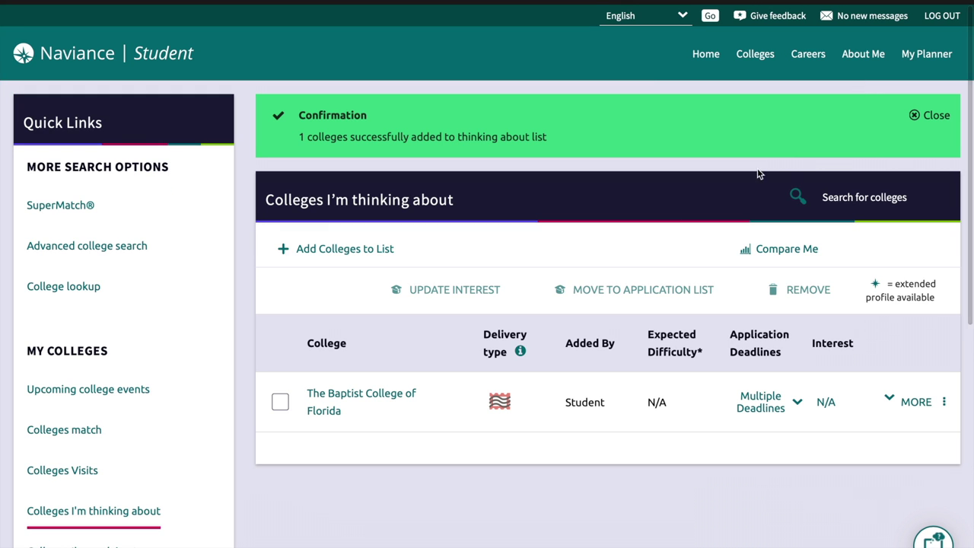
pyautogui.scroll(-1, 489, 379)
pyautogui.scroll(-1, 488, 380)
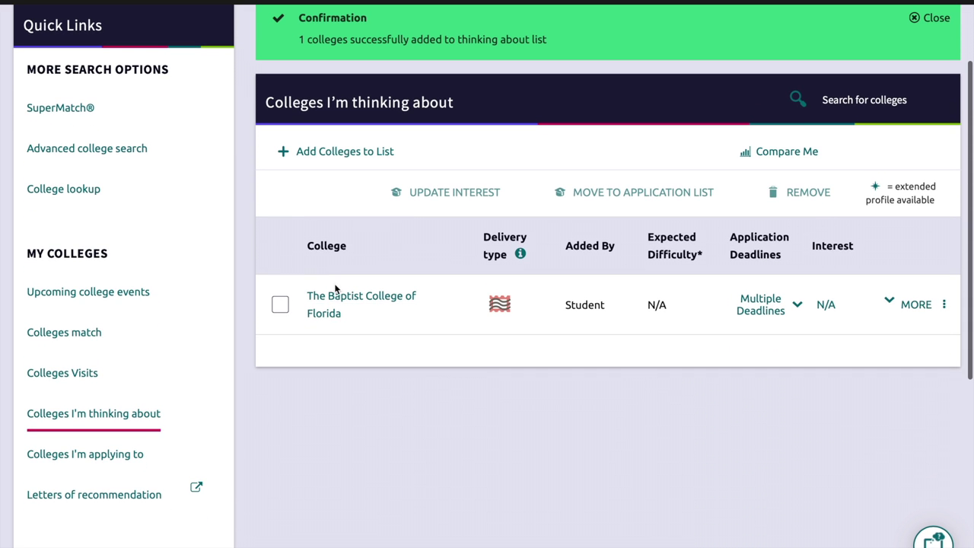
pyautogui.click(280, 304)
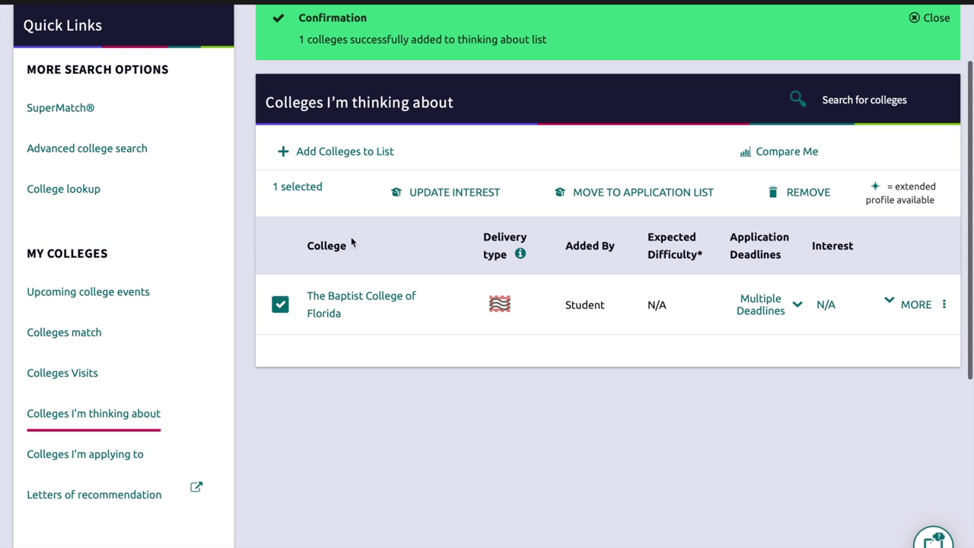
# Step: Add The Baptist College of Florida to the application list with Rolling deadline, submitted direct to institution
pyautogui.click(599, 194)
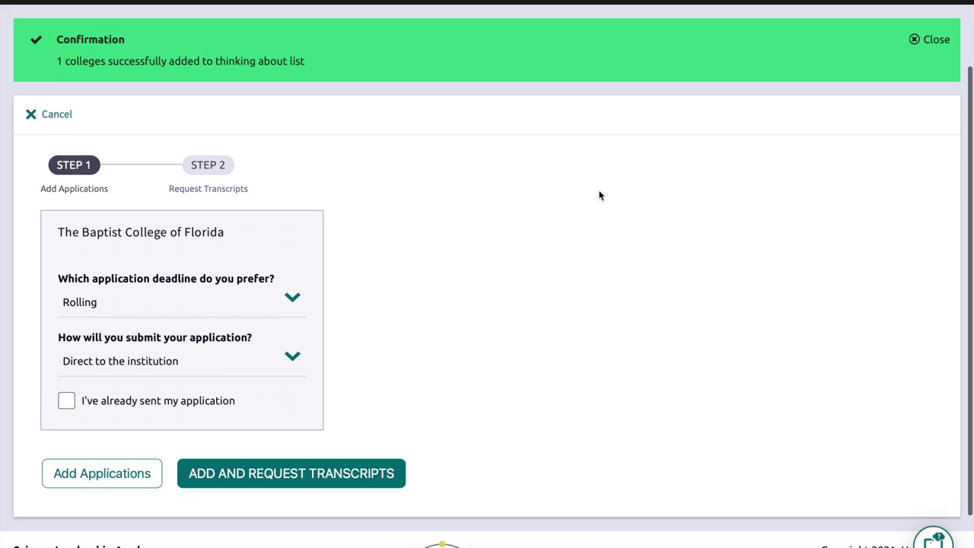
pyautogui.click(202, 304)
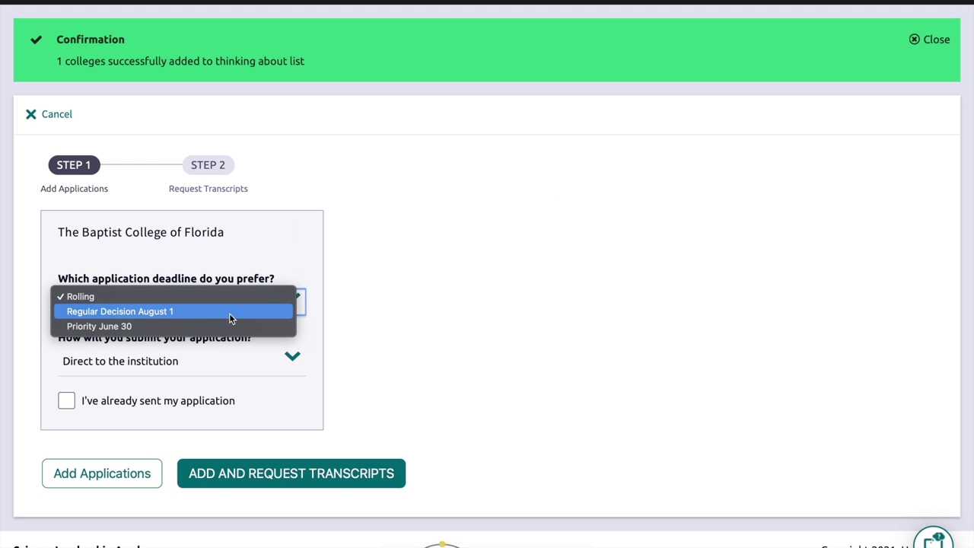
pyautogui.click(344, 333)
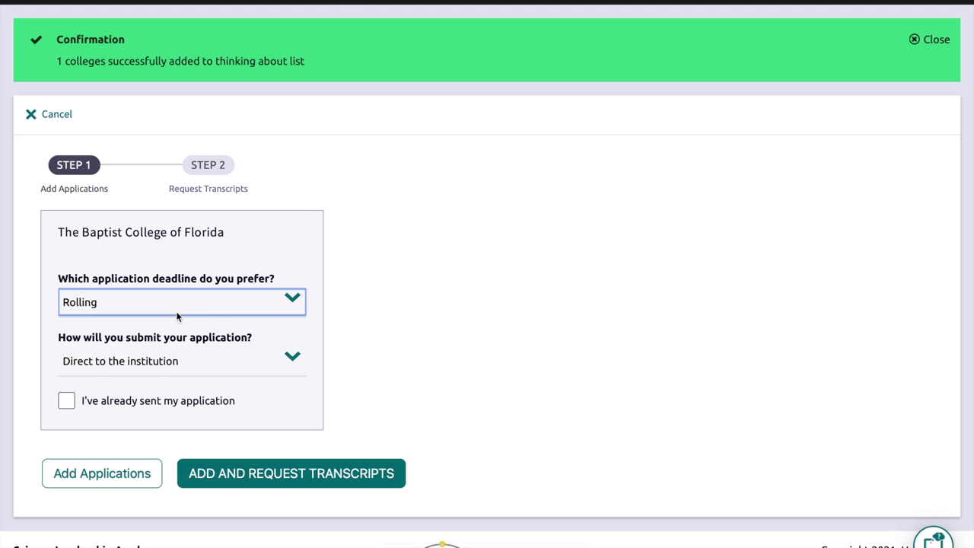
pyautogui.click(202, 363)
pyautogui.click(202, 360)
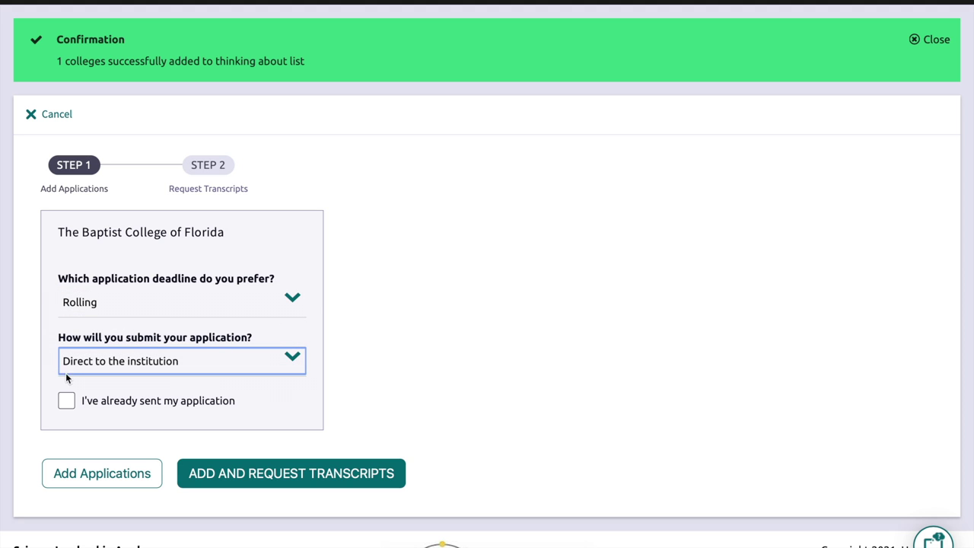
pyautogui.click(275, 475)
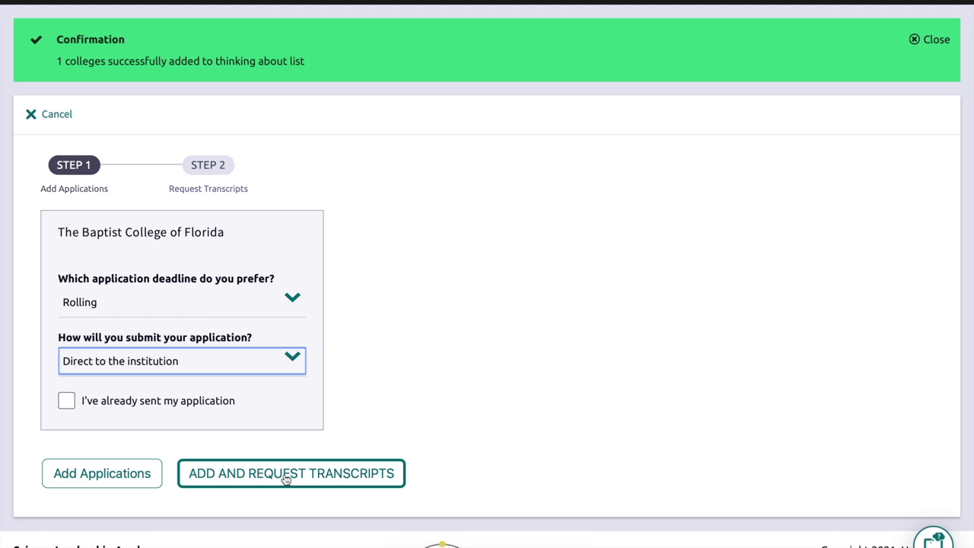
pyautogui.click(105, 466)
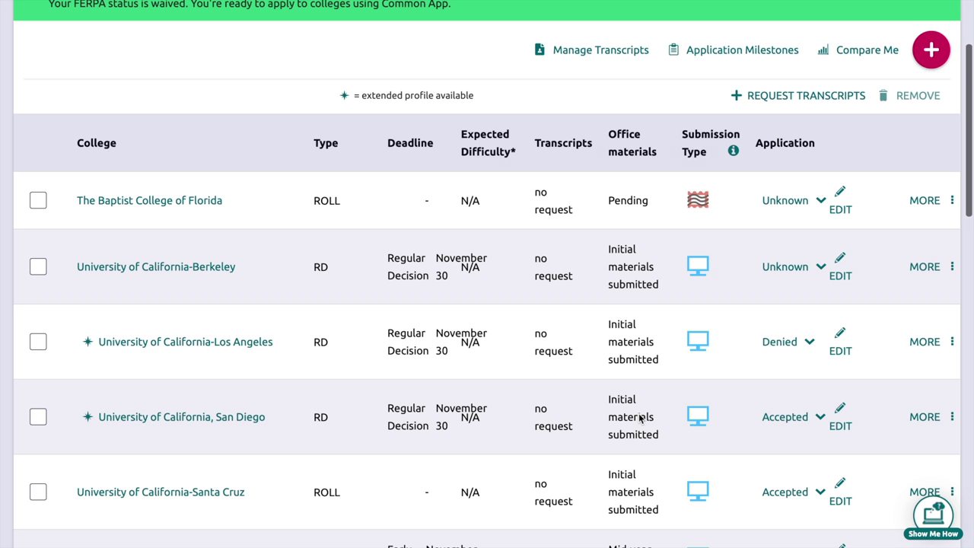
pyautogui.scroll(-3, 639, 417)
pyautogui.scroll(2, 646, 411)
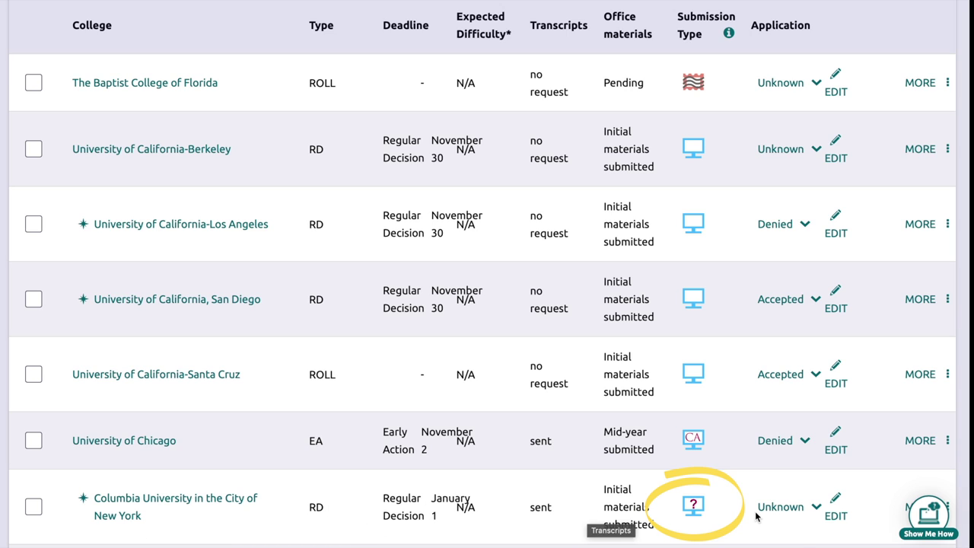
# Step: Set Columbia's application to Common App with Regular Decision January 1 and save it
pyautogui.click(835, 516)
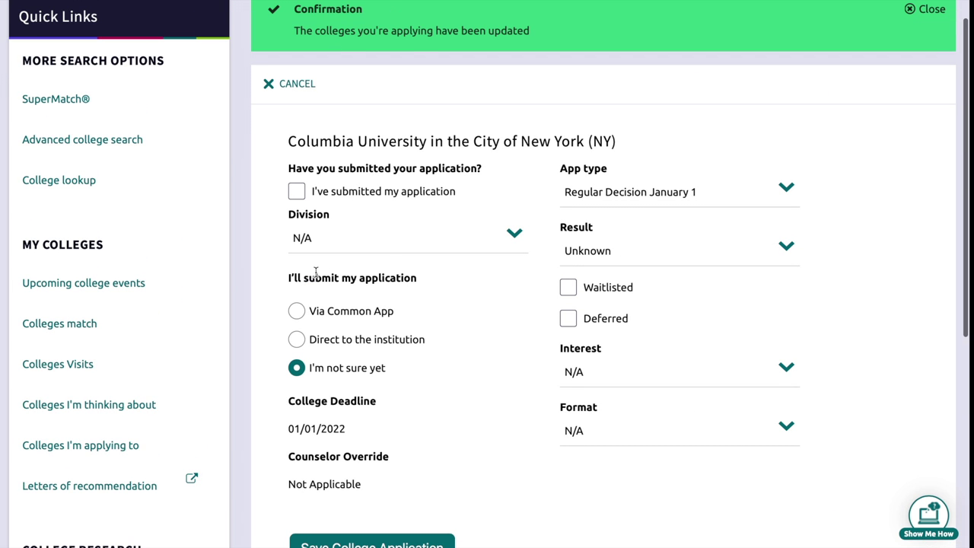
pyautogui.click(297, 310)
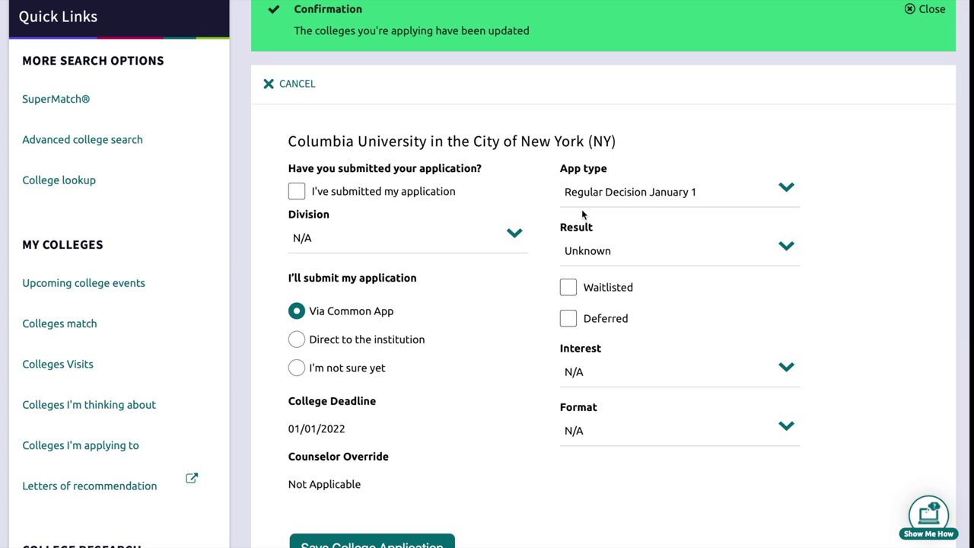
pyautogui.click(608, 195)
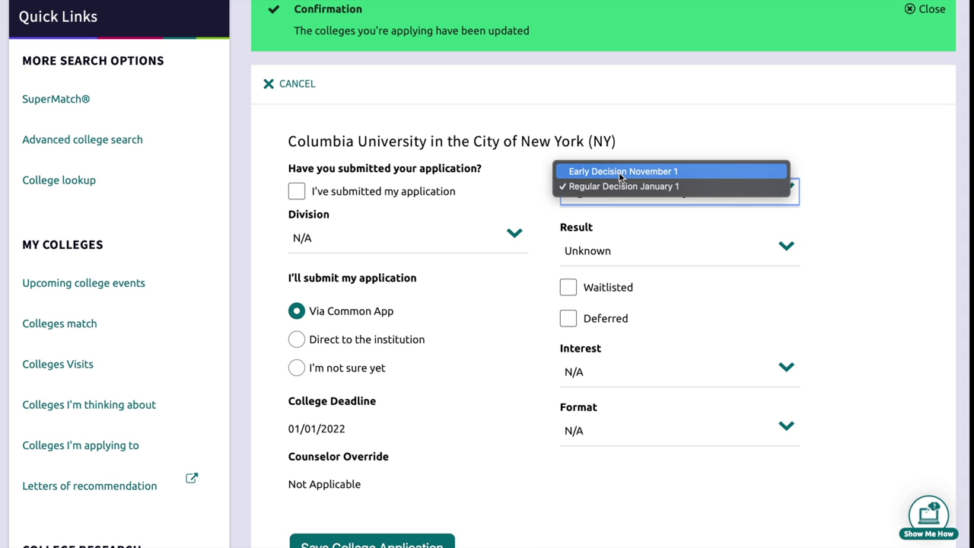
pyautogui.click(530, 288)
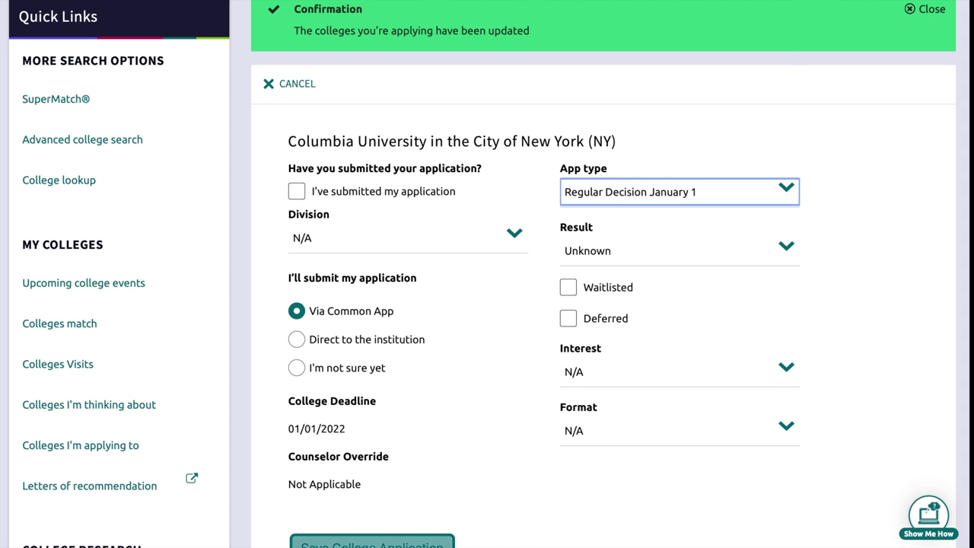
pyautogui.click(381, 542)
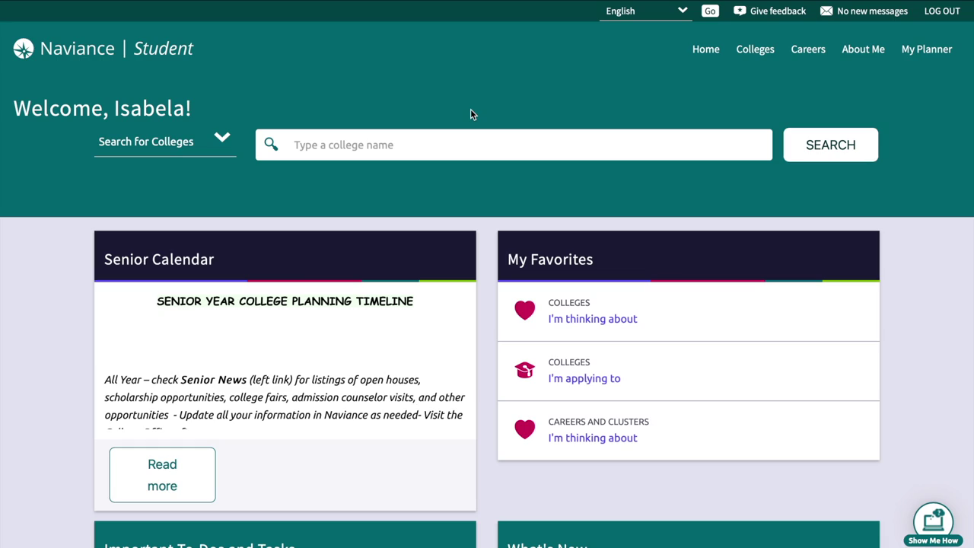
# Step: Draft an Initial transcript request for University of Chicago, Columbia and Community College of Philadelphia, then cancel it
pyautogui.click(595, 378)
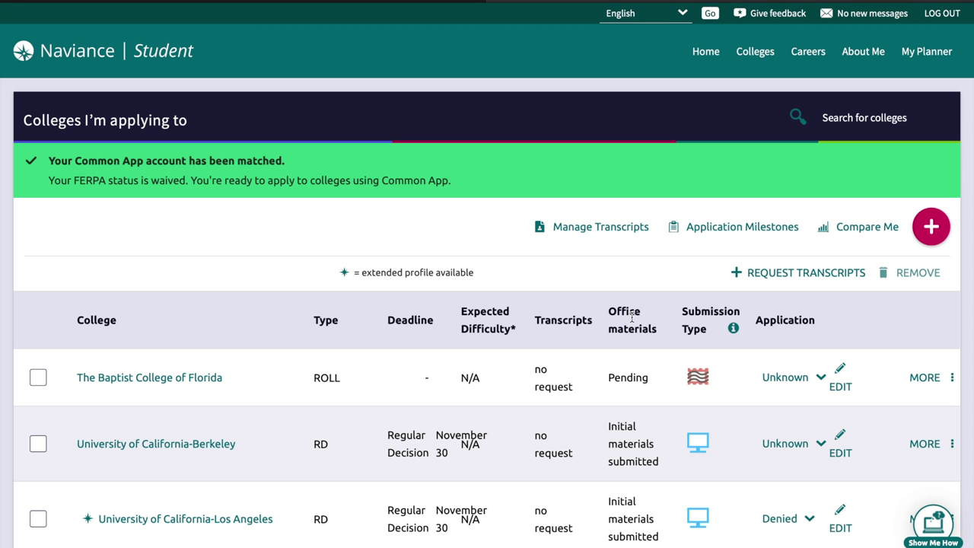
pyautogui.scroll(-3, 734, 263)
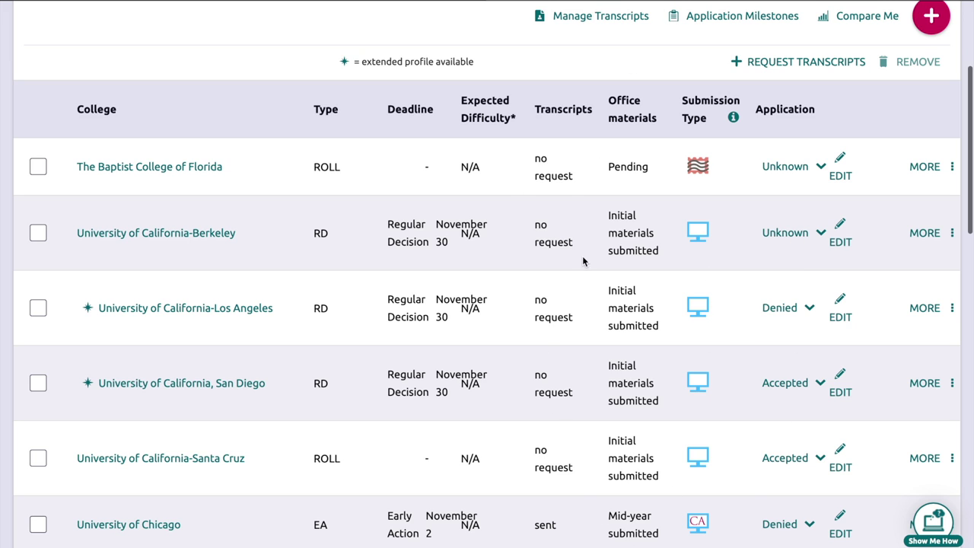
pyautogui.click(790, 60)
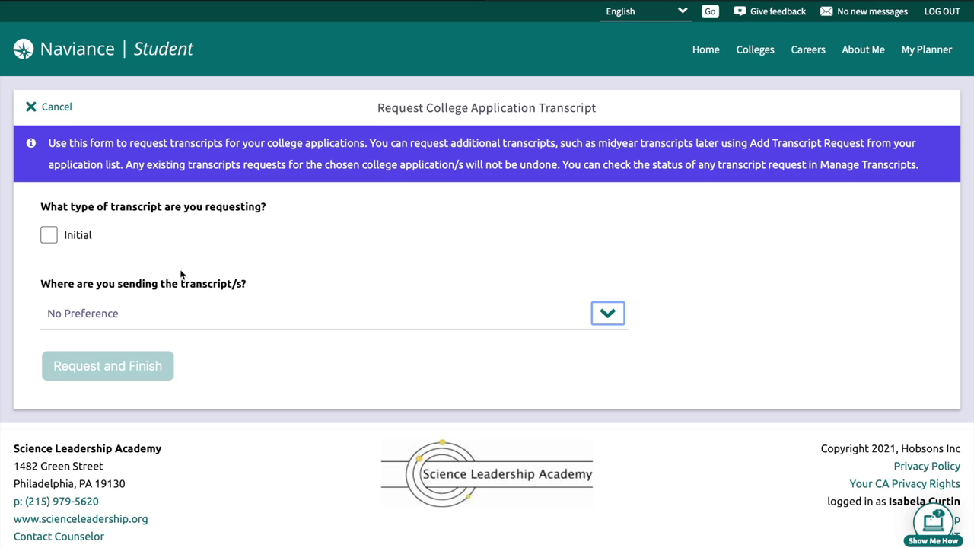
pyautogui.click(49, 235)
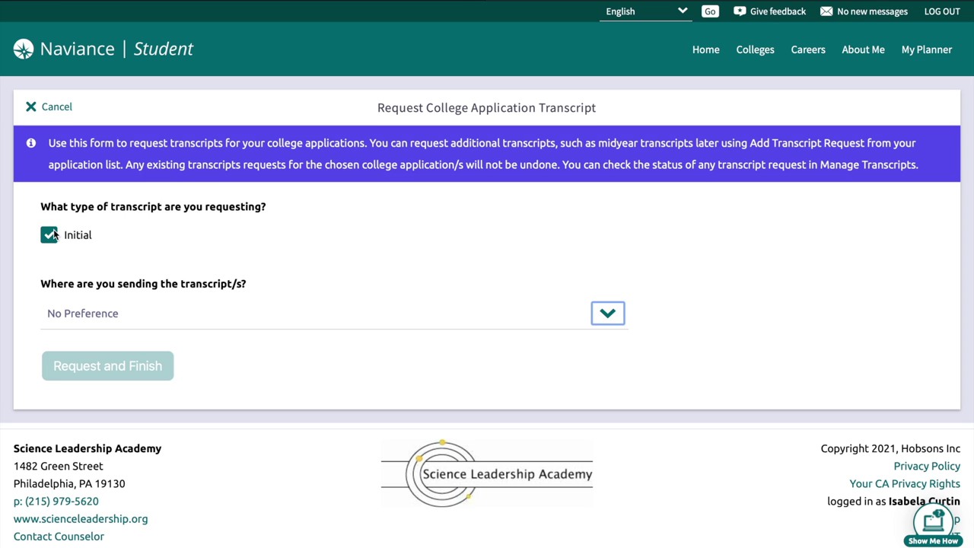
pyautogui.click(145, 320)
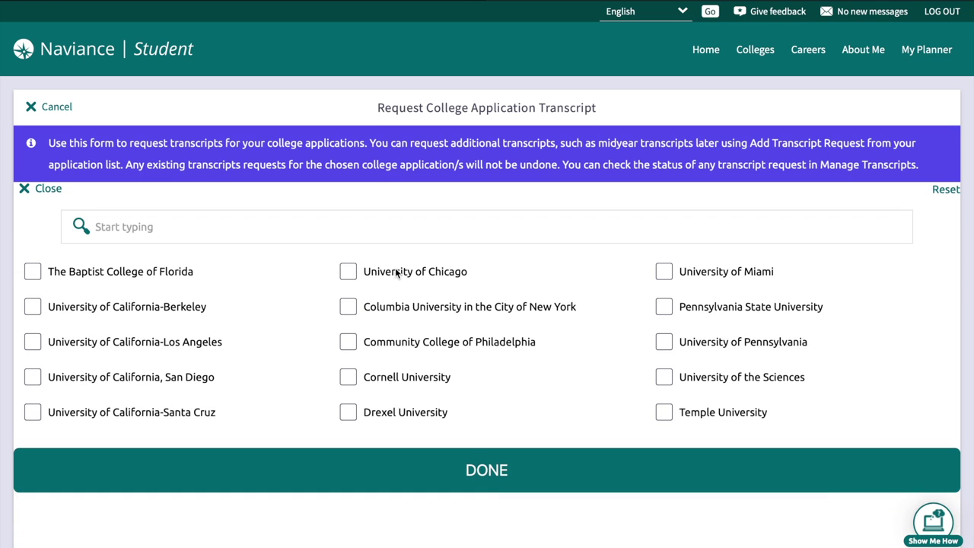
pyautogui.click(396, 272)
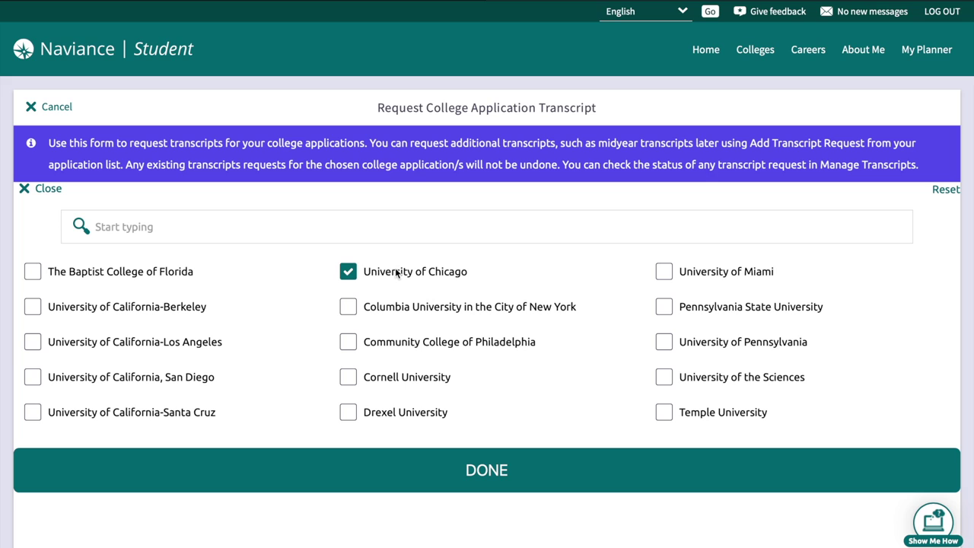
pyautogui.click(397, 312)
pyautogui.click(407, 345)
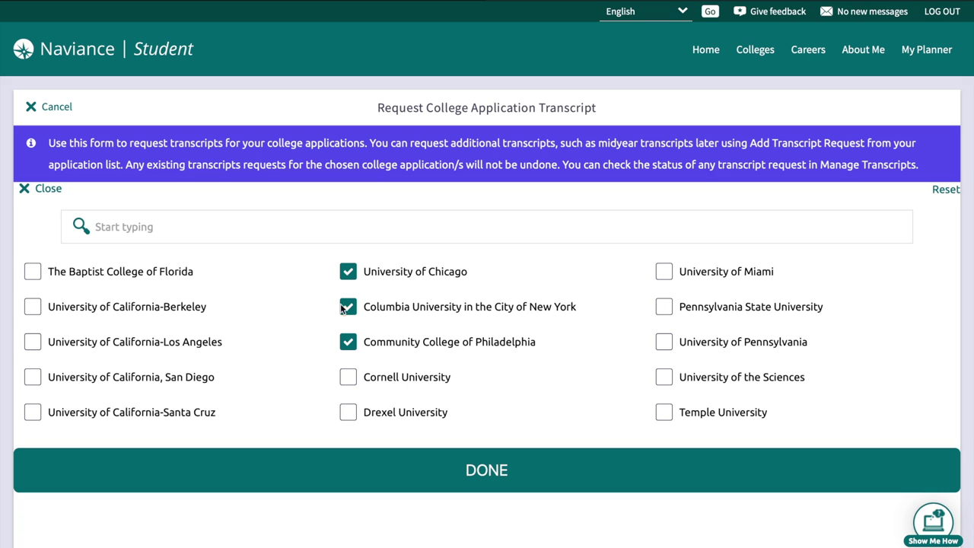
pyautogui.click(30, 188)
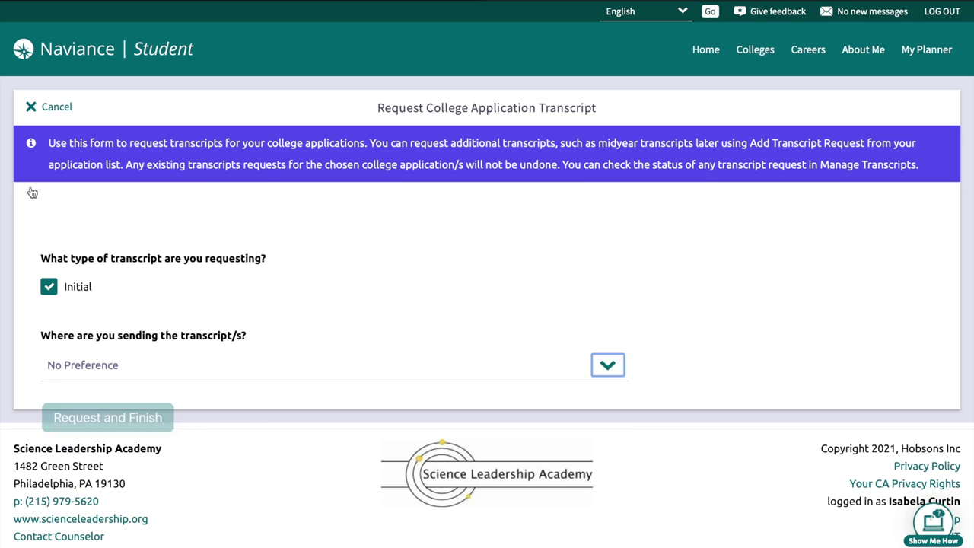
pyautogui.click(30, 108)
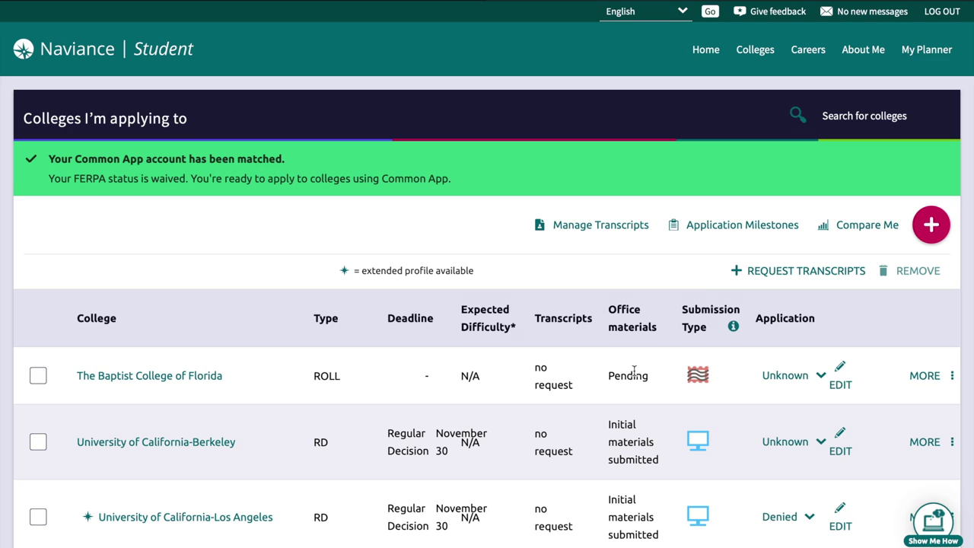
# Step: Go from the bottom of the Colleges I'm applying to page to the Letters of recommendation section
pyautogui.scroll(-4, 631, 374)
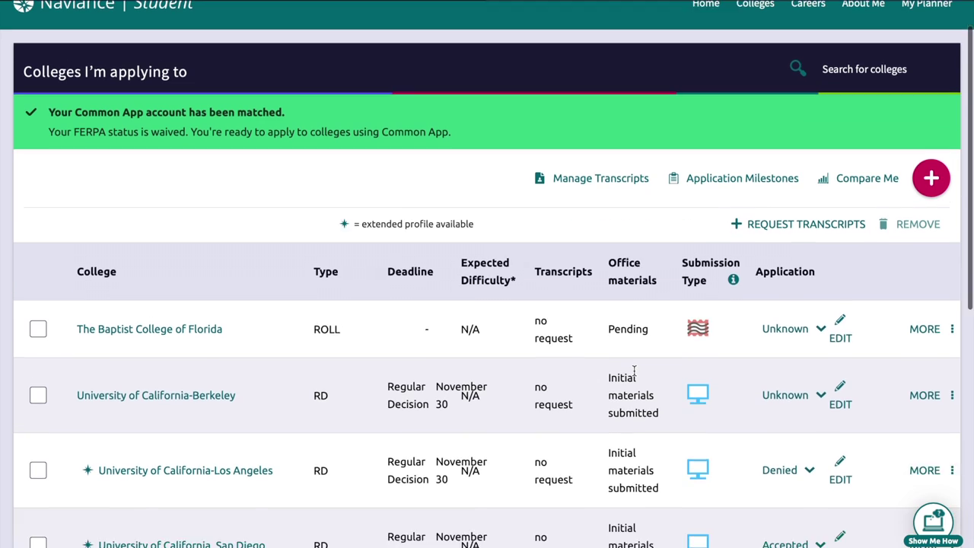
pyautogui.scroll(-11, 634, 370)
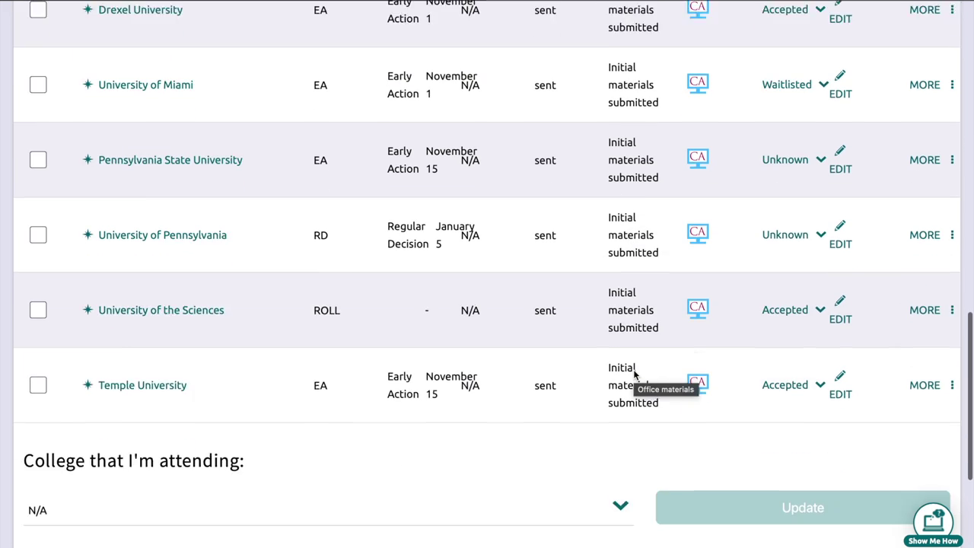
pyautogui.scroll(-2, 634, 373)
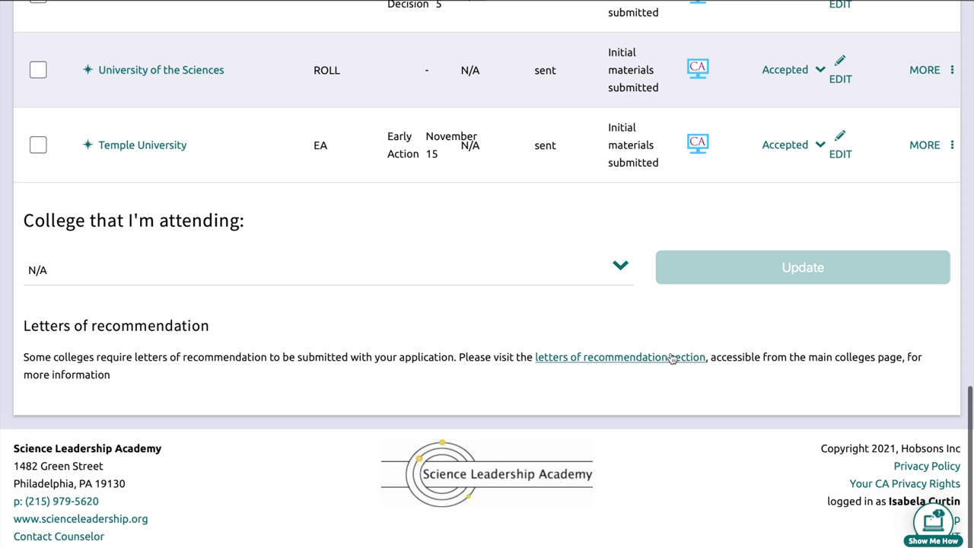
pyautogui.click(671, 358)
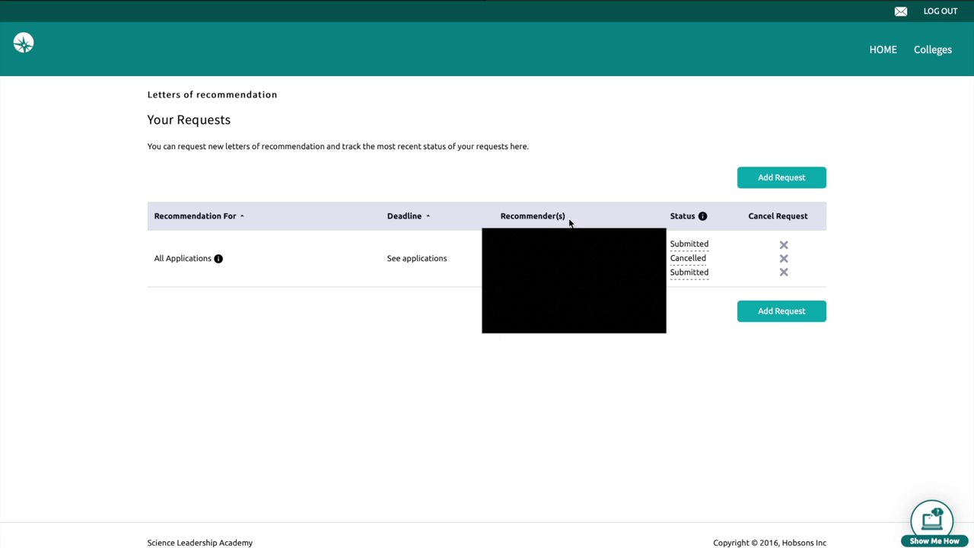
# Step: Start a new recommendation letter request and place the cursor in the personal note box
pyautogui.click(766, 176)
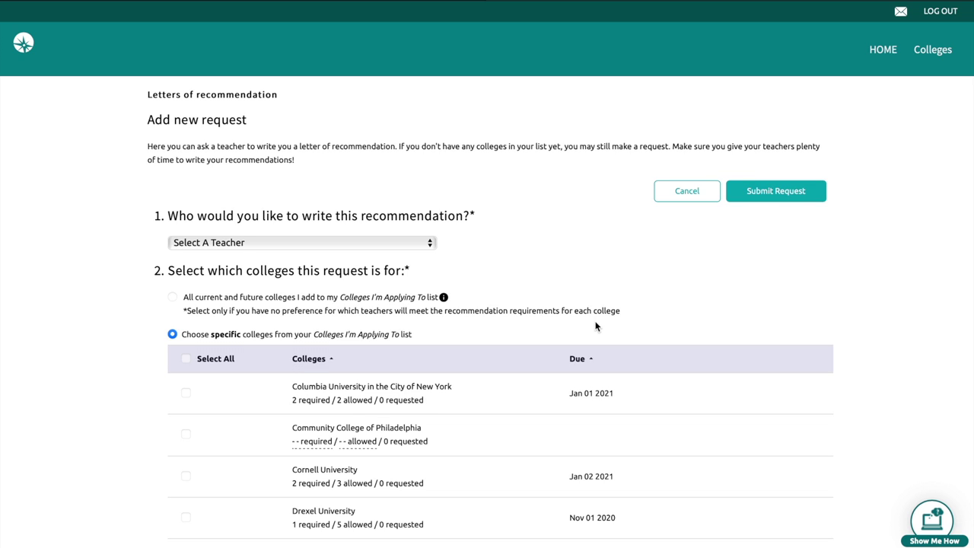
pyautogui.scroll(-2, 594, 324)
pyautogui.scroll(-3, 597, 324)
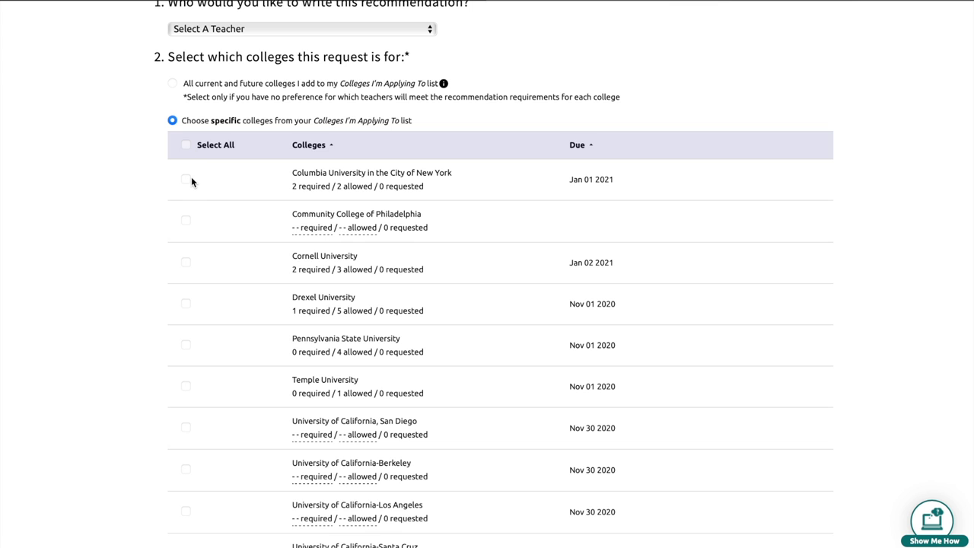
pyautogui.scroll(-5, 186, 248)
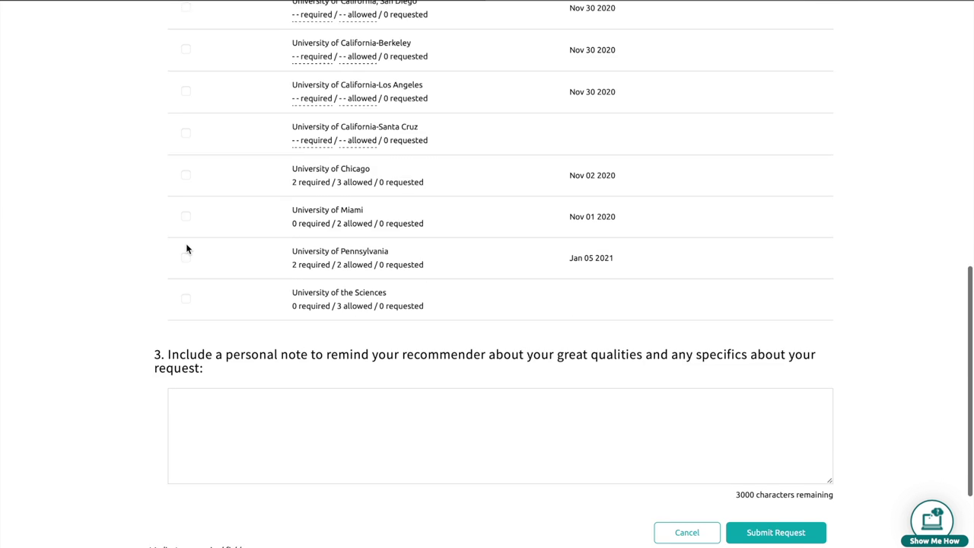
pyautogui.scroll(-1, 187, 244)
pyautogui.click(207, 385)
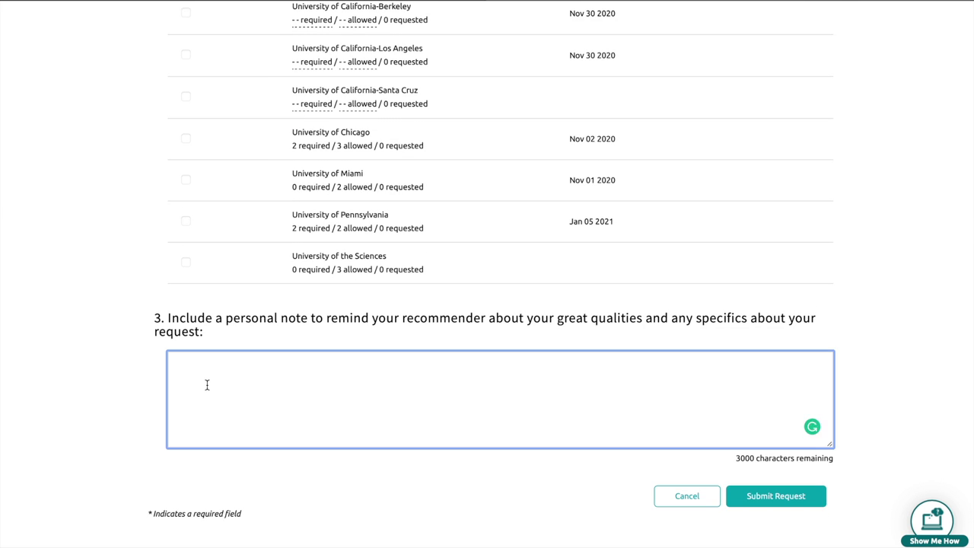
pyautogui.scroll(-1, 207, 385)
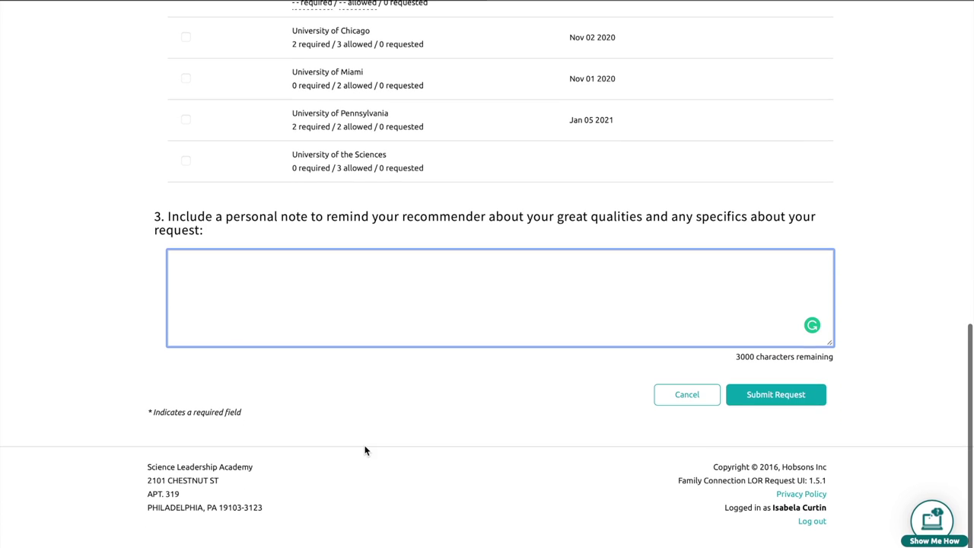